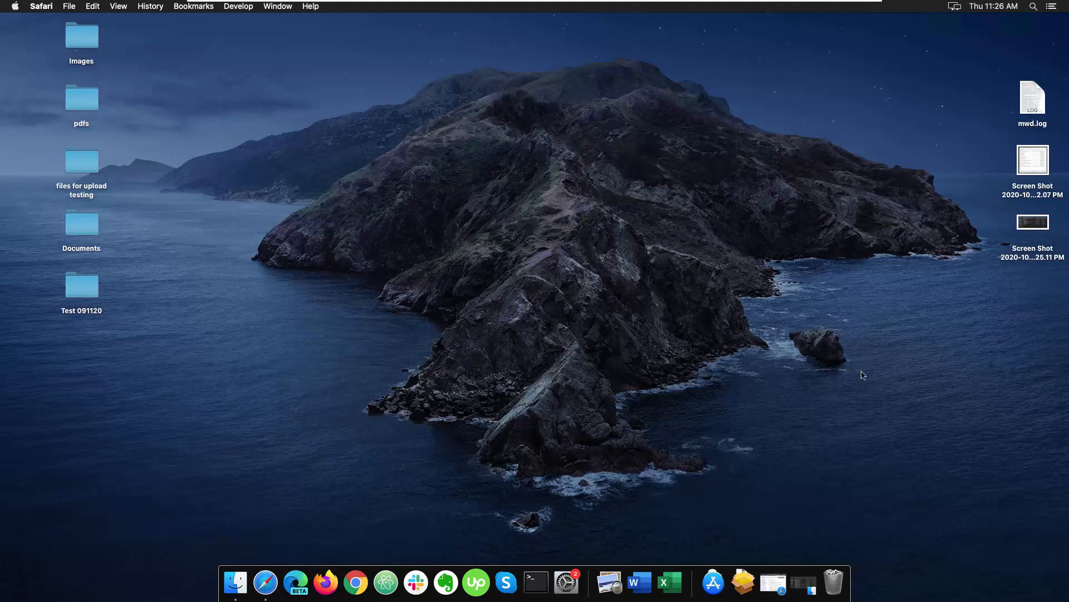
# Step: Bring up the MyWorkDrive Mapped Drive Client article in Safari and examine its macOS prerequisites and client download links
pyautogui.click(265, 582)
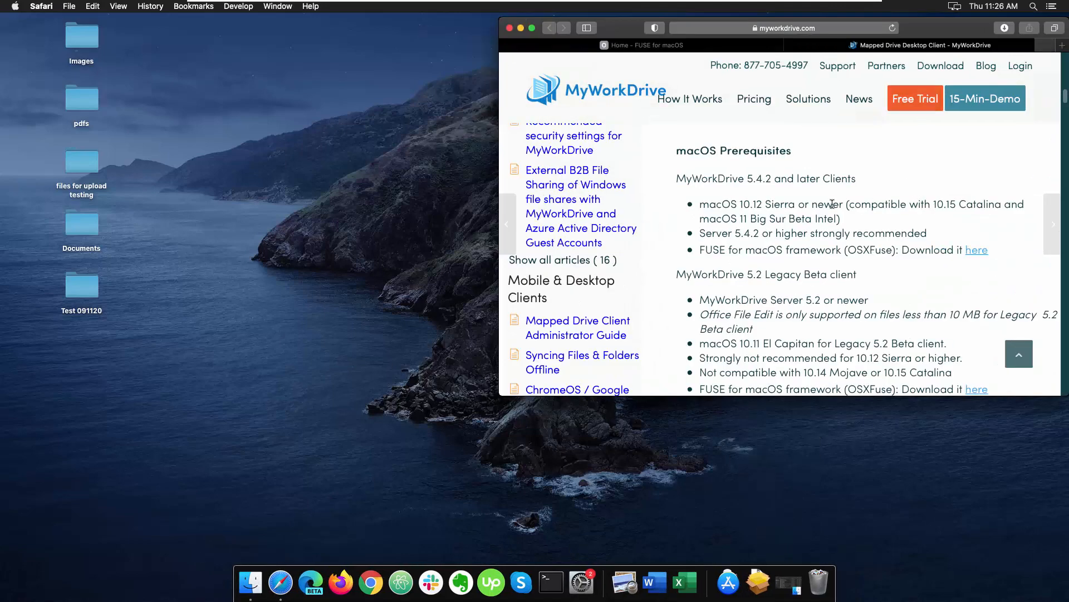
pyautogui.scroll(-10, 787, 262)
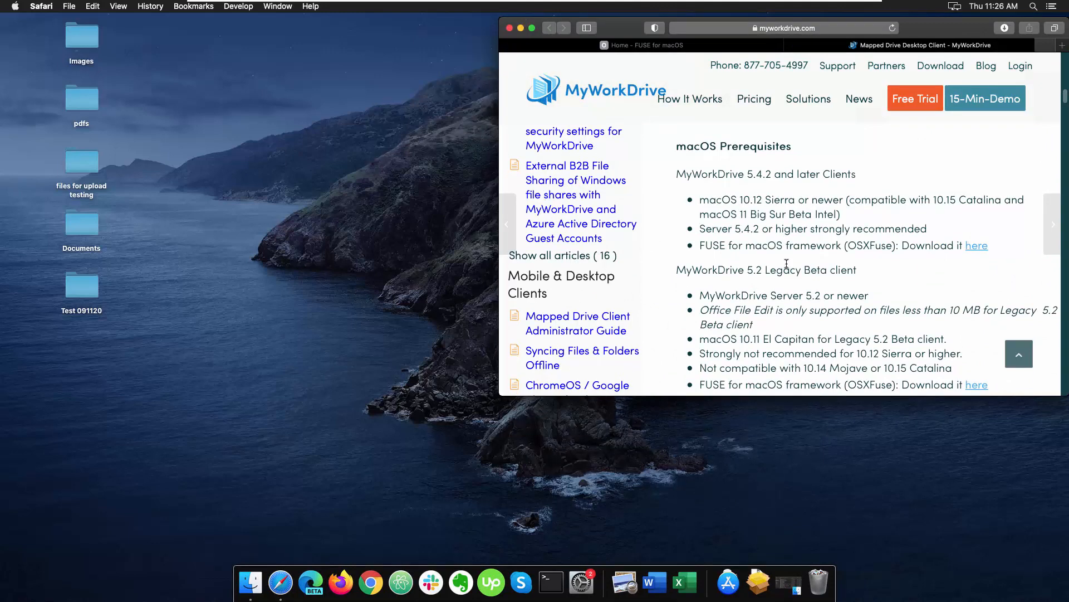
pyautogui.scroll(5, 787, 262)
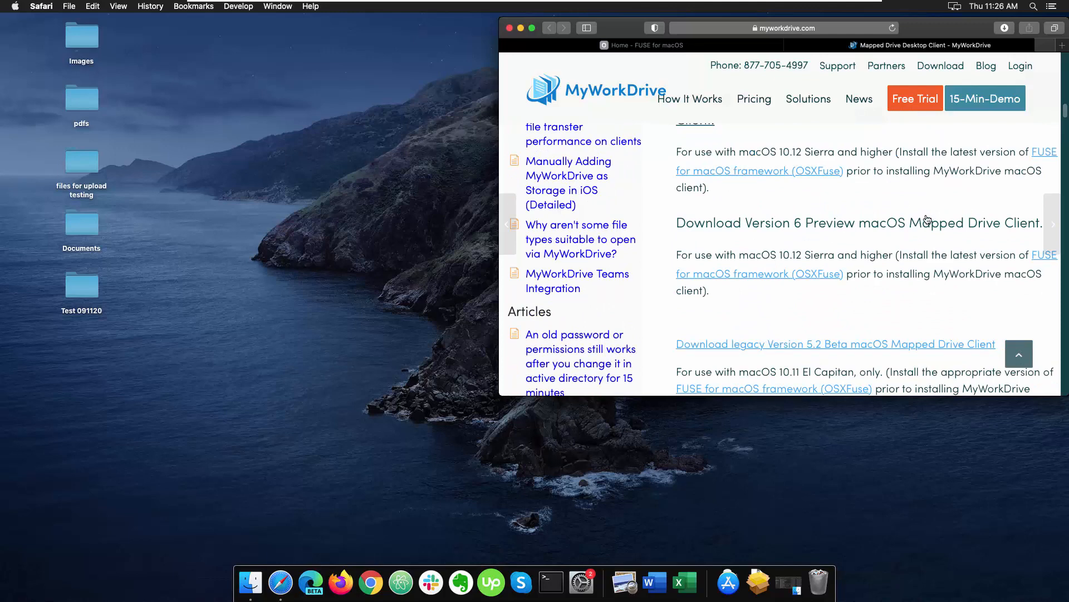
pyautogui.scroll(2, 929, 207)
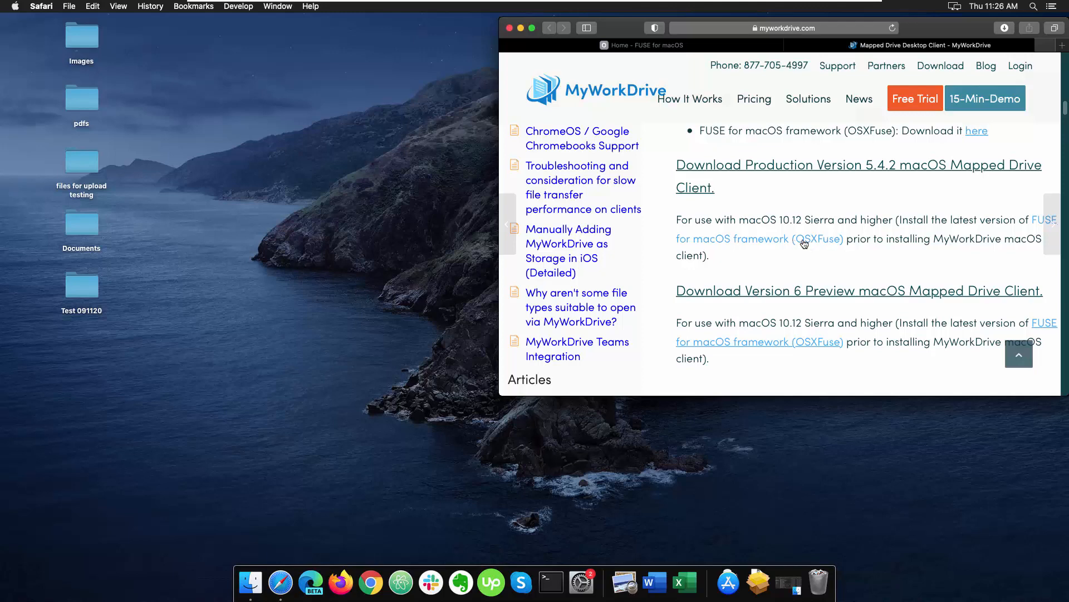
# Step: Open the download releases from the FUSE for macOS site and examine the FUSE for macOS 3.11.2 release assets
pyautogui.click(639, 49)
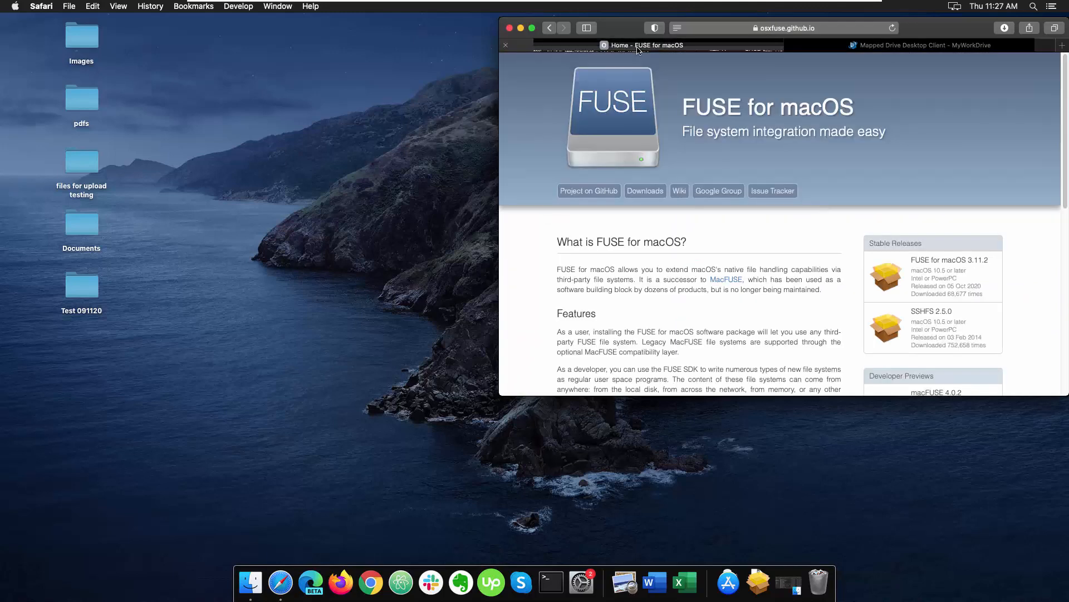
pyautogui.click(646, 191)
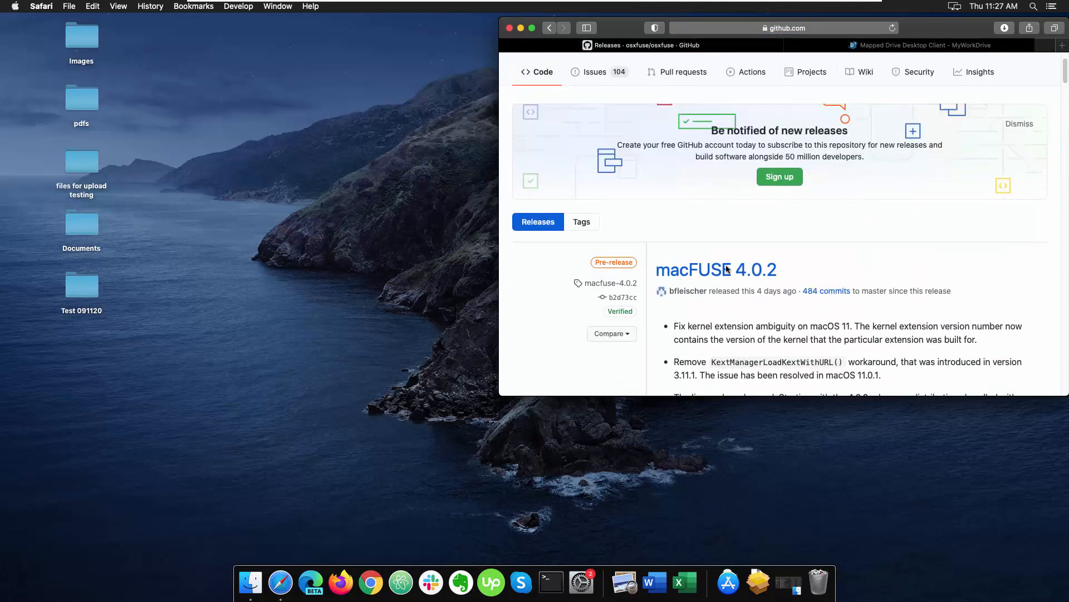
pyautogui.scroll(-6, 777, 274)
pyautogui.scroll(-10, 777, 274)
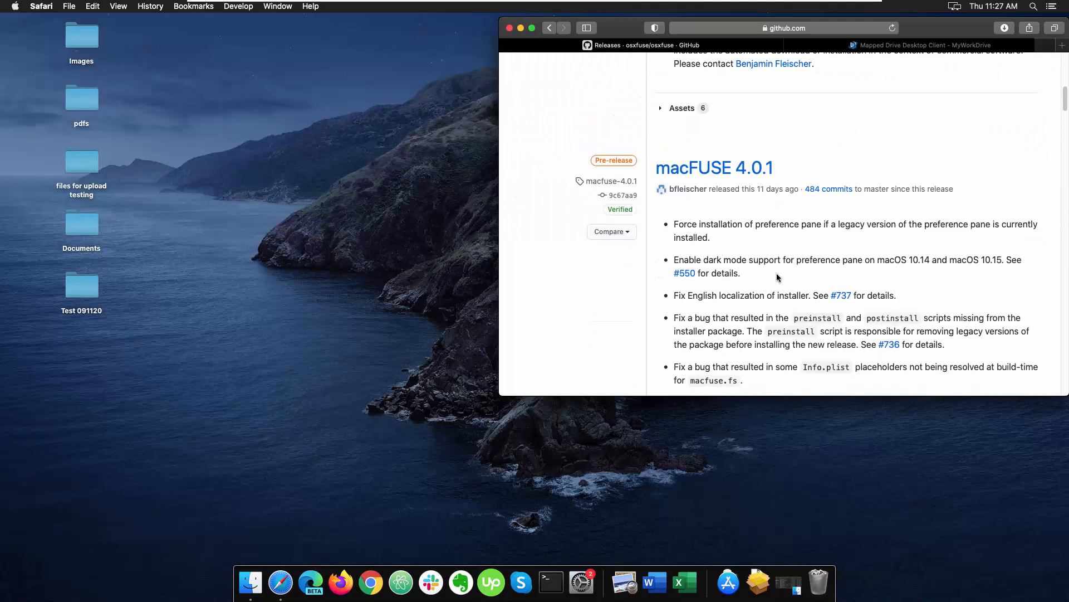
pyautogui.scroll(-5, 777, 277)
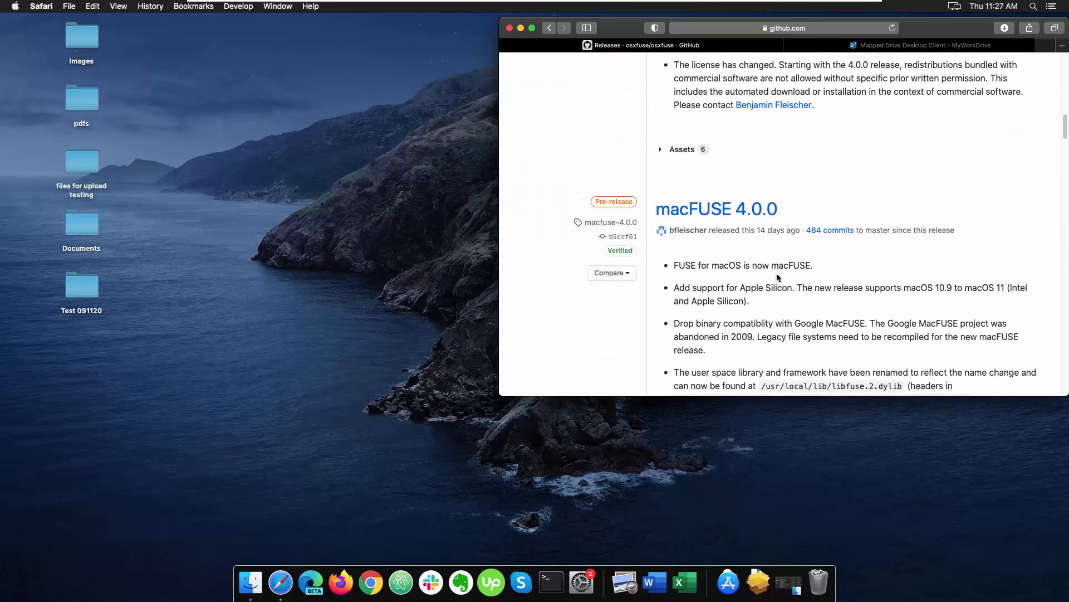
pyautogui.scroll(-7, 778, 277)
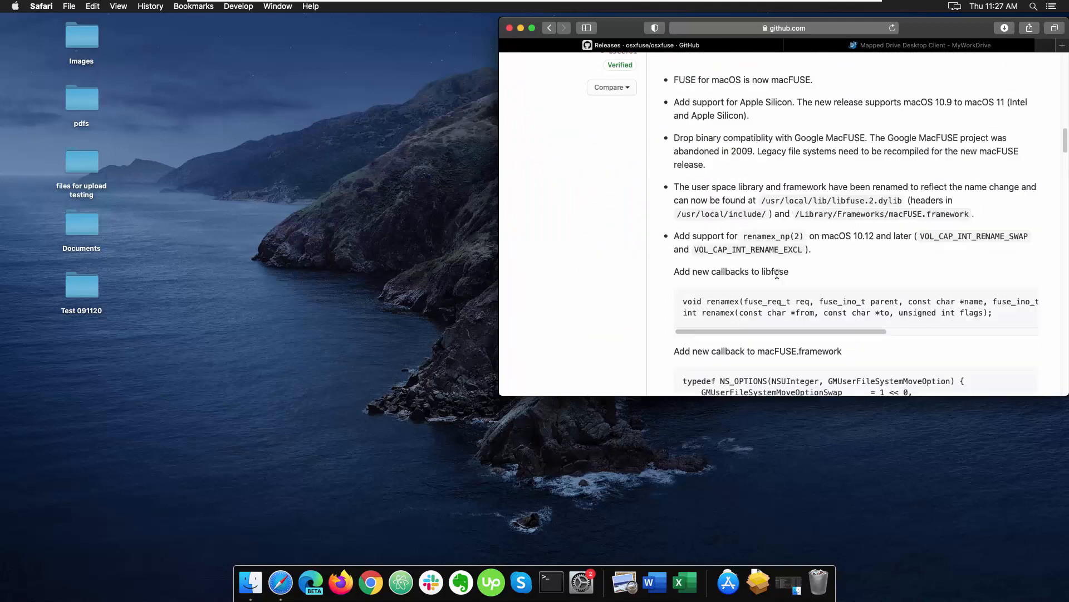
pyautogui.scroll(-15, 779, 277)
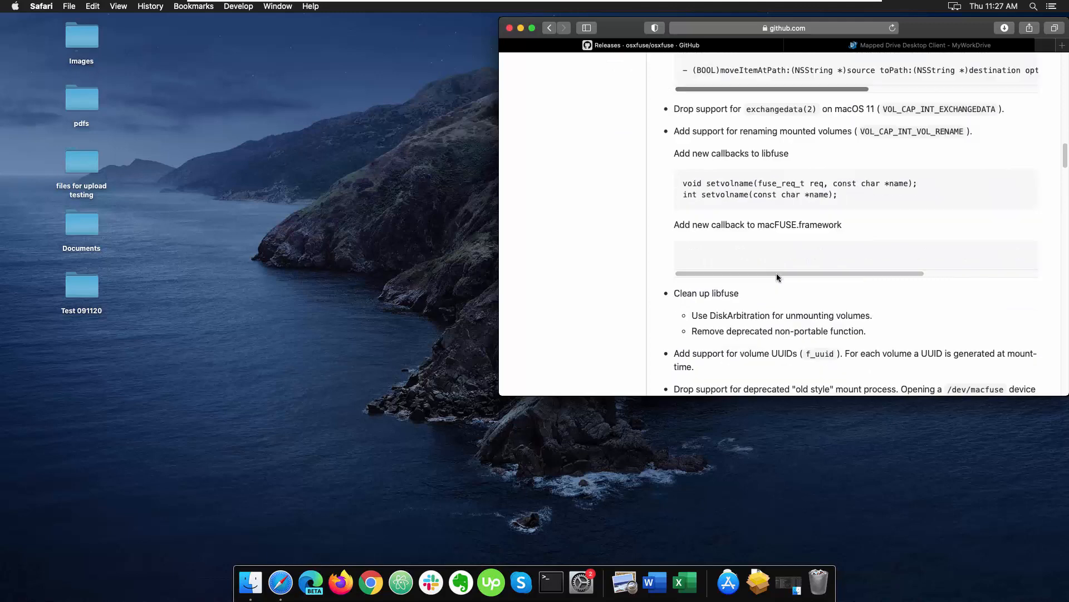
pyautogui.scroll(-10, 778, 277)
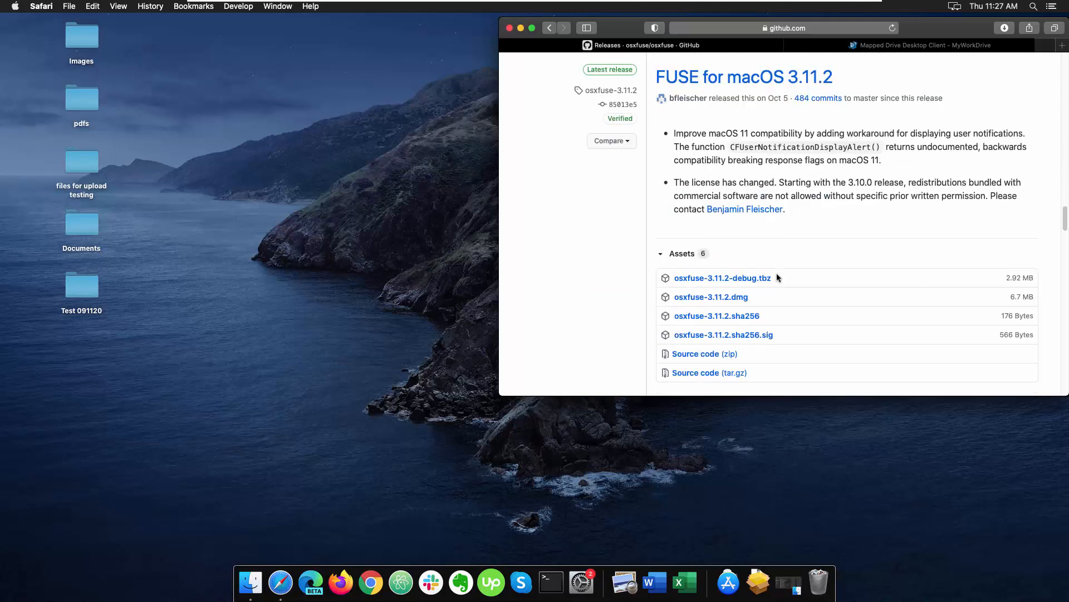
pyautogui.scroll(1, 777, 277)
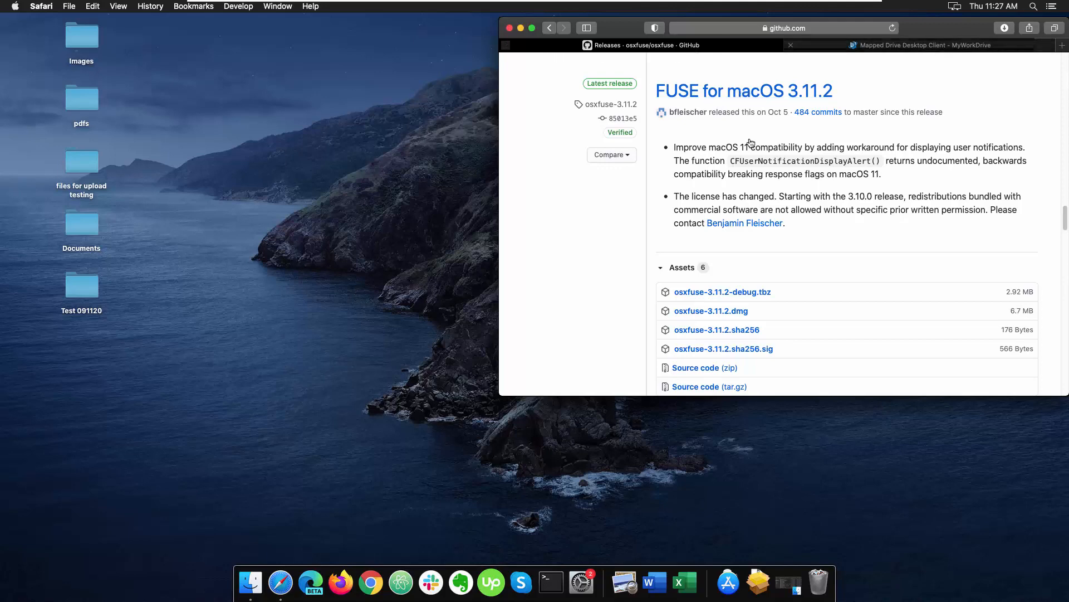
# Step: Minimize the browser and check the Downloads folder in Finder for the MyWorkDrive and osxfuse installers, closing it when done
pyautogui.click(521, 29)
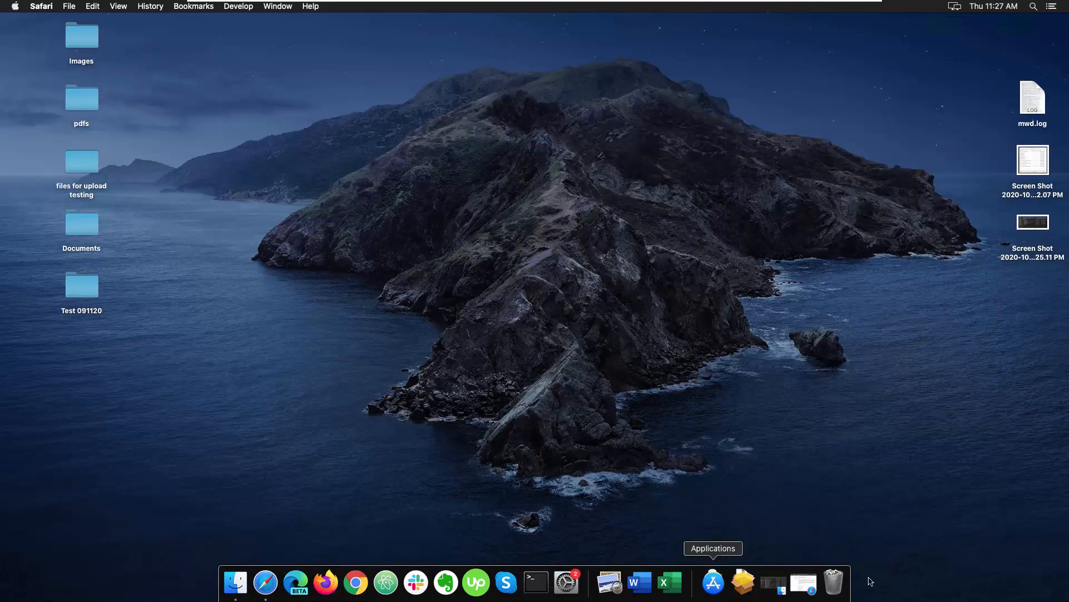
pyautogui.click(767, 585)
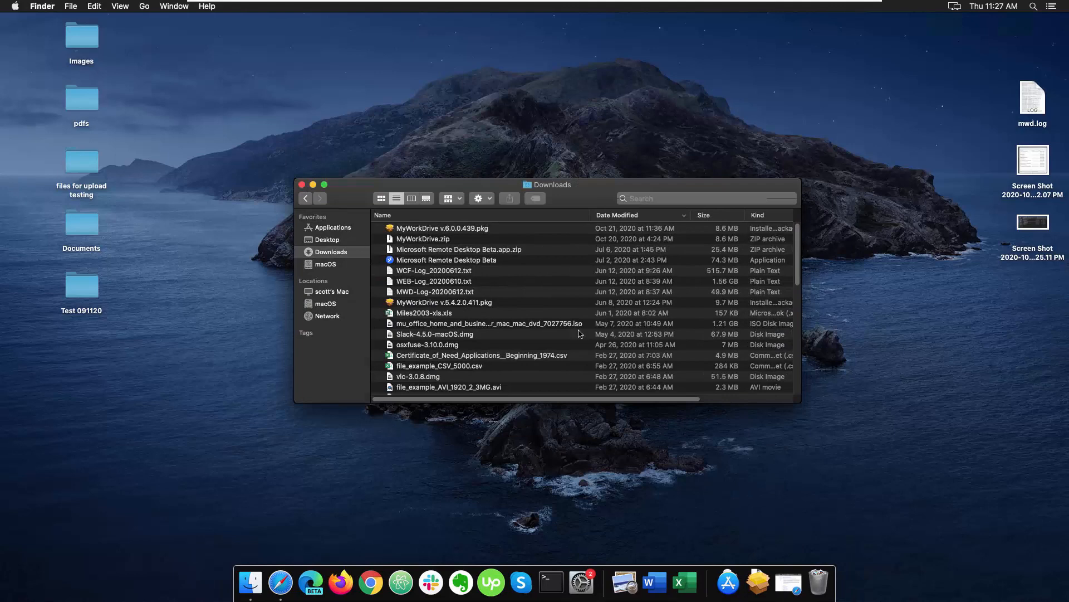
pyautogui.click(302, 185)
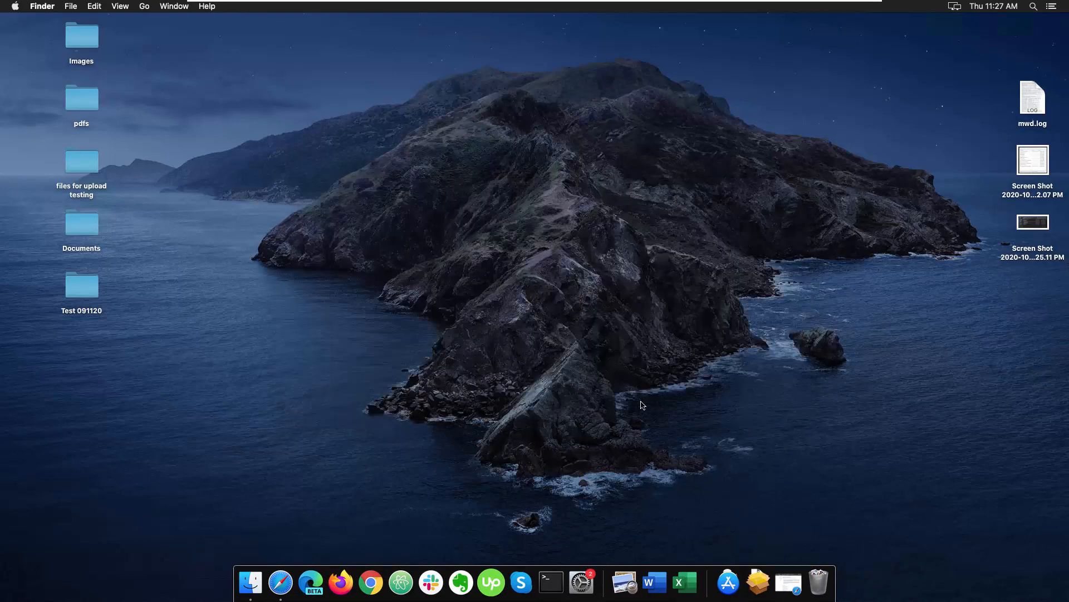
# Step: Launch the MyWorkDrive client and make its login window remember the credentials
pyautogui.click(730, 585)
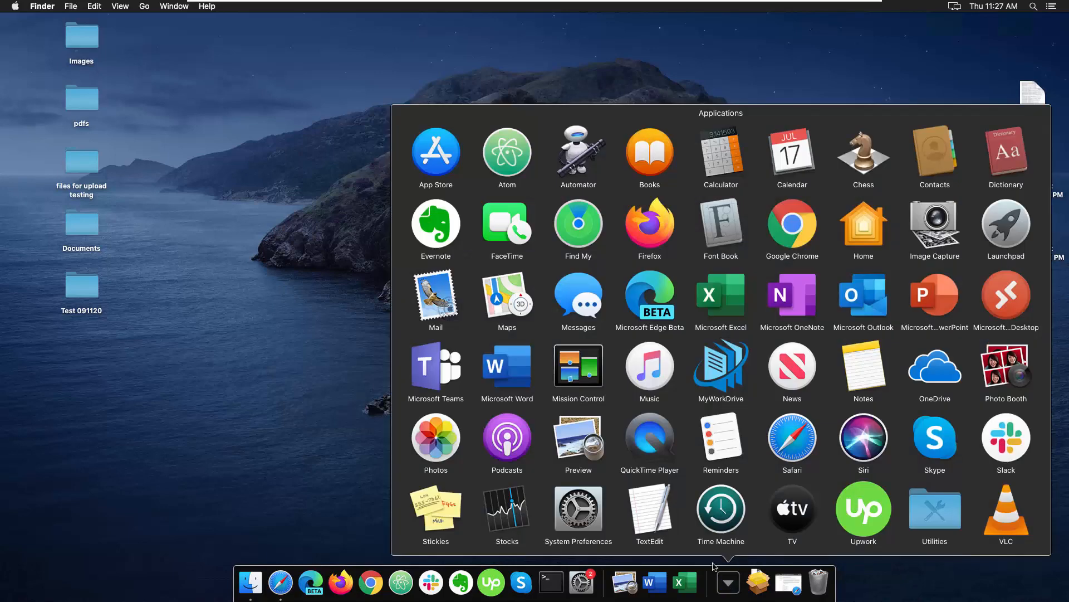
pyautogui.click(724, 373)
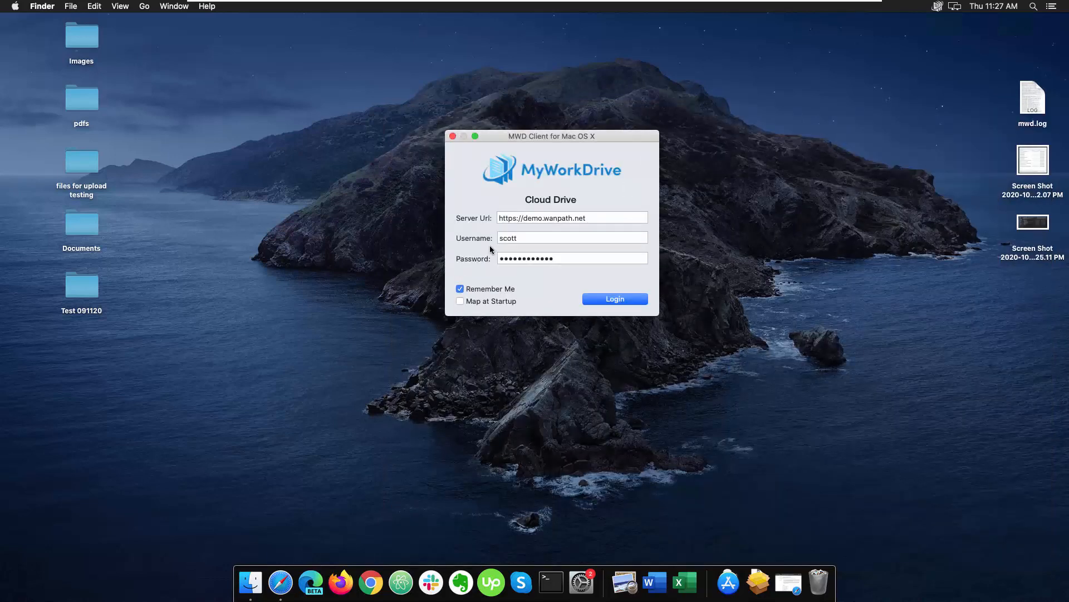
pyautogui.click(461, 288)
pyautogui.click(471, 289)
# Step: Review the MyWorkDrive preferences for cache expiry, transfer threads and buffer sizes, and close them
pyautogui.click(937, 6)
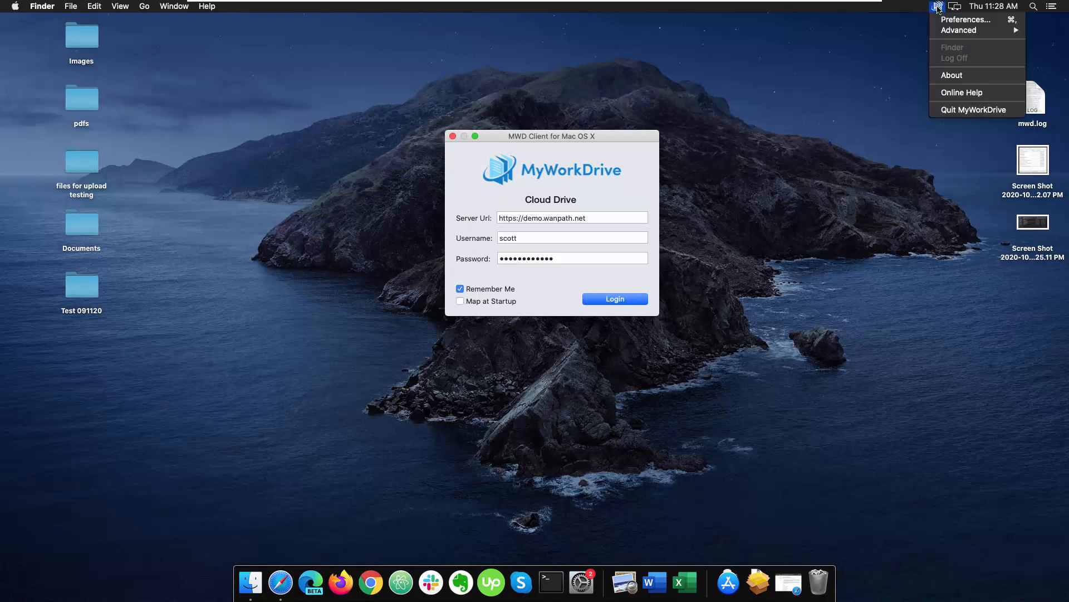
pyautogui.click(942, 22)
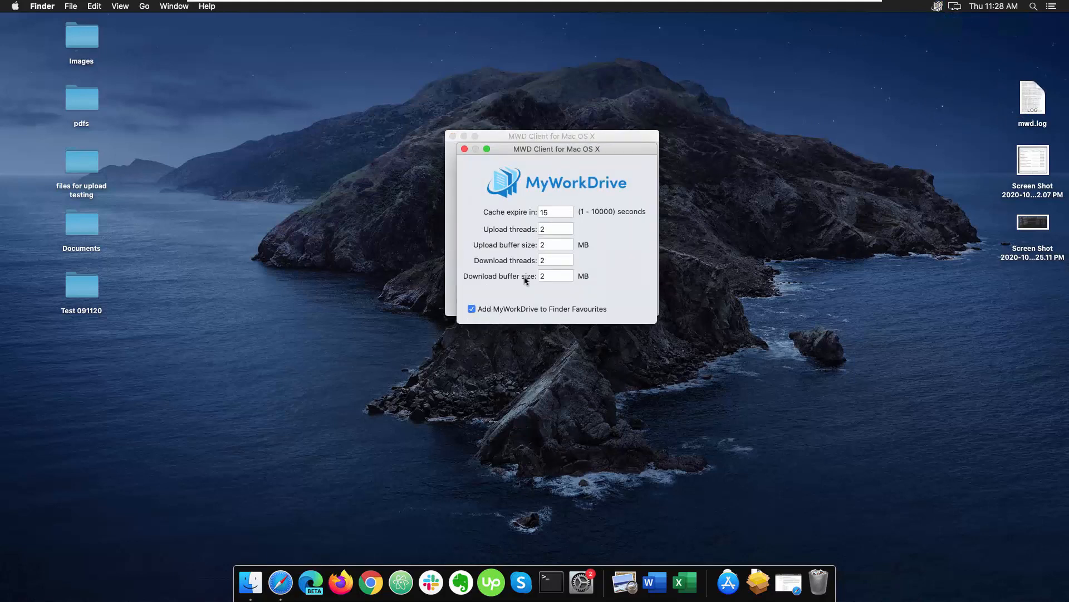
pyautogui.click(464, 150)
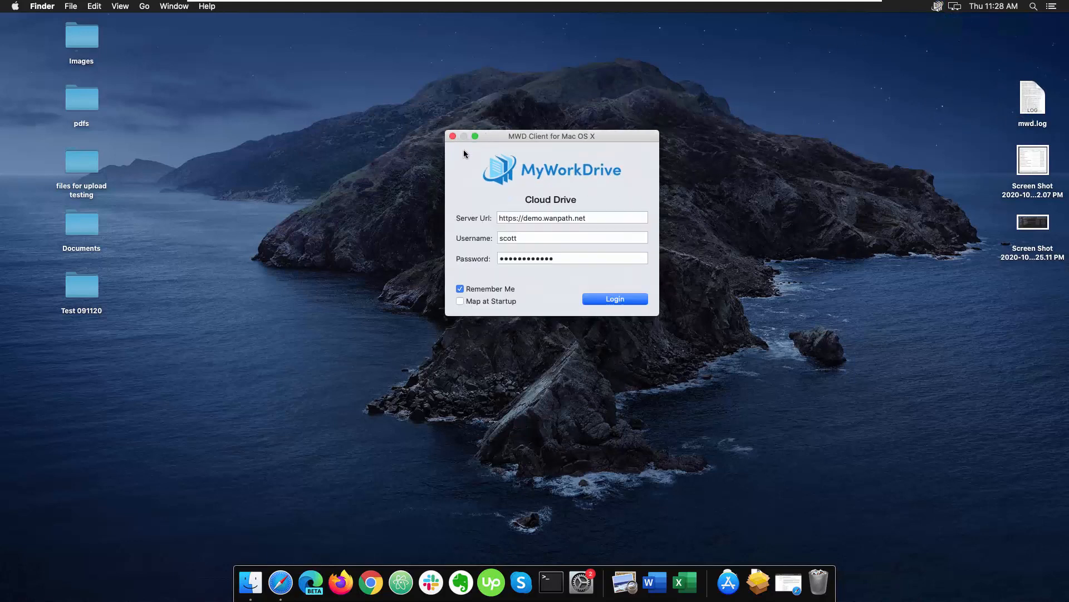
# Step: Log in to the MyWorkDrive server with the stored credentials and browse the DemoShare folder on the mapped drive
pyautogui.click(615, 299)
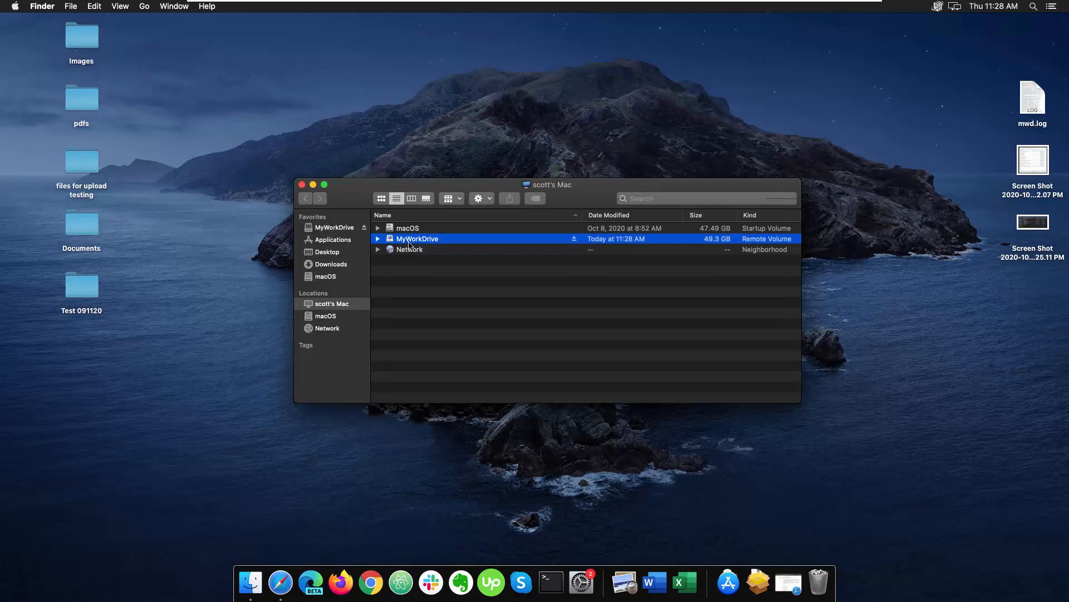
pyautogui.doubleClick(410, 238)
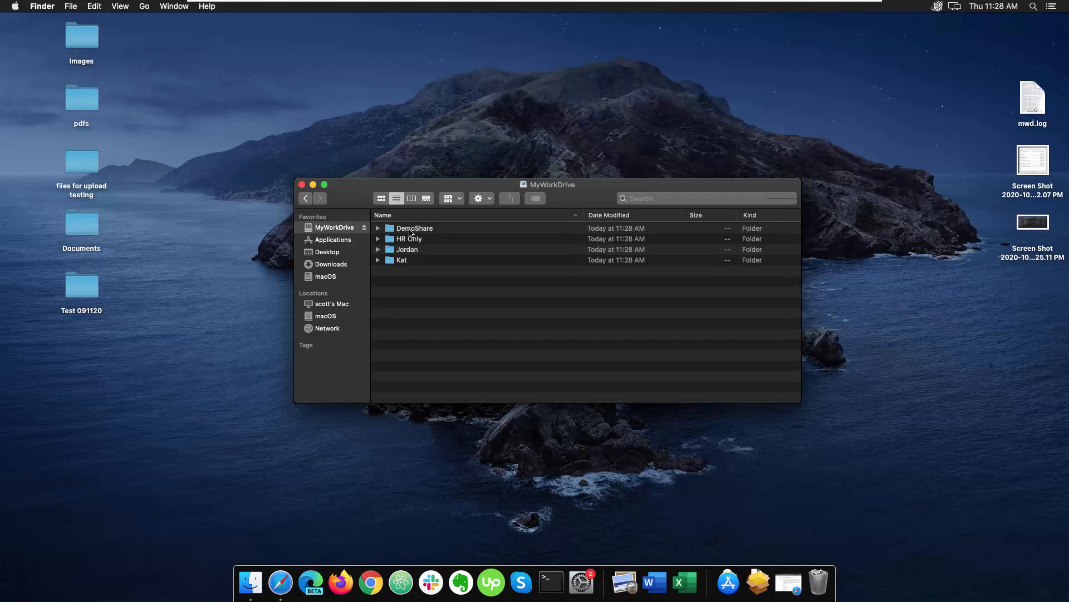
pyautogui.doubleClick(411, 230)
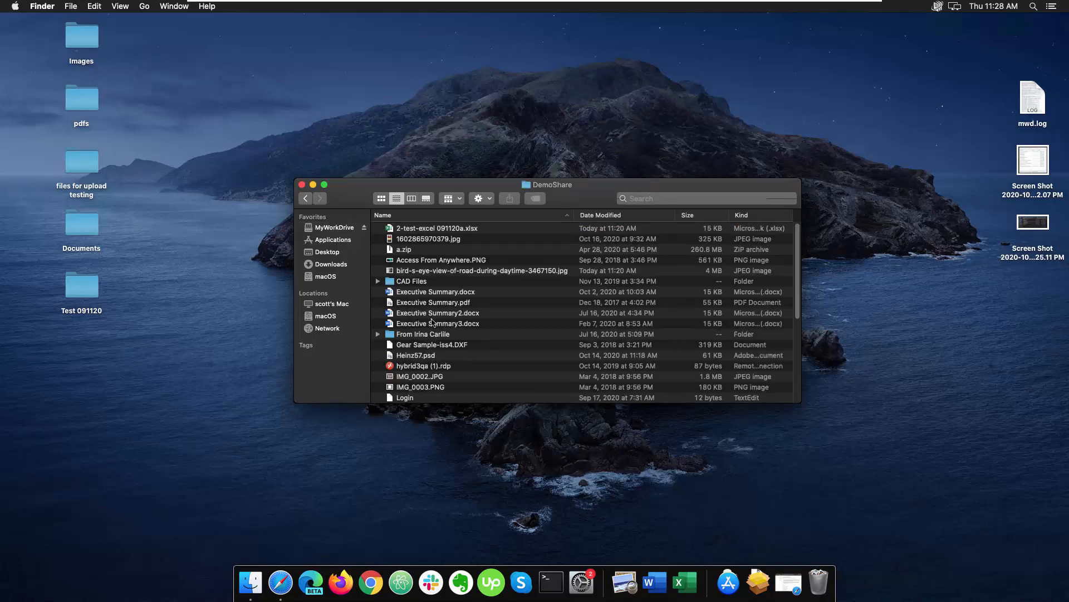
pyautogui.scroll(-3, 438, 340)
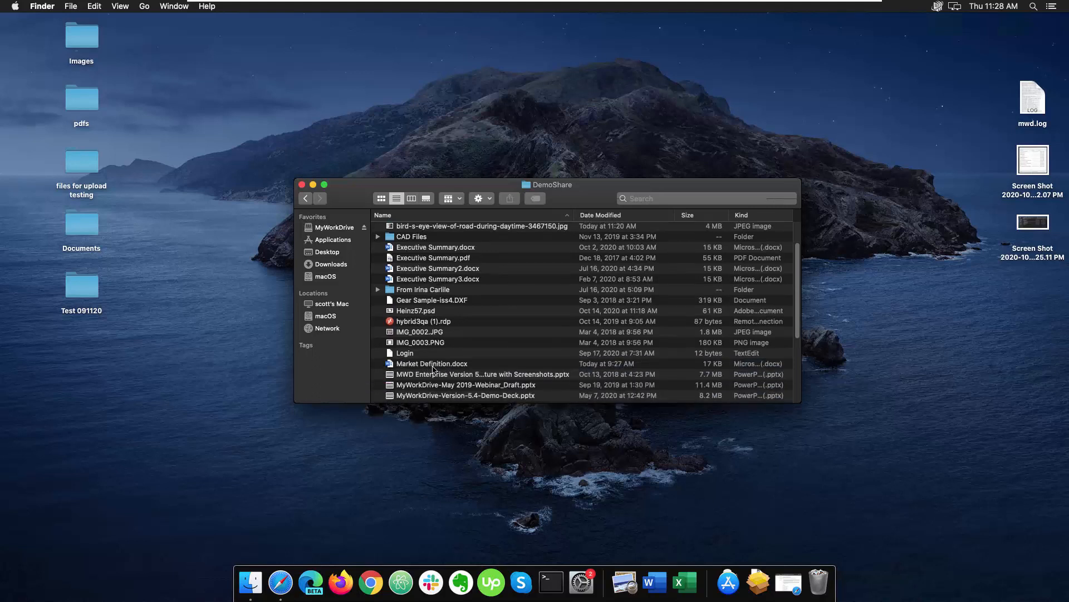
pyautogui.scroll(3, 433, 368)
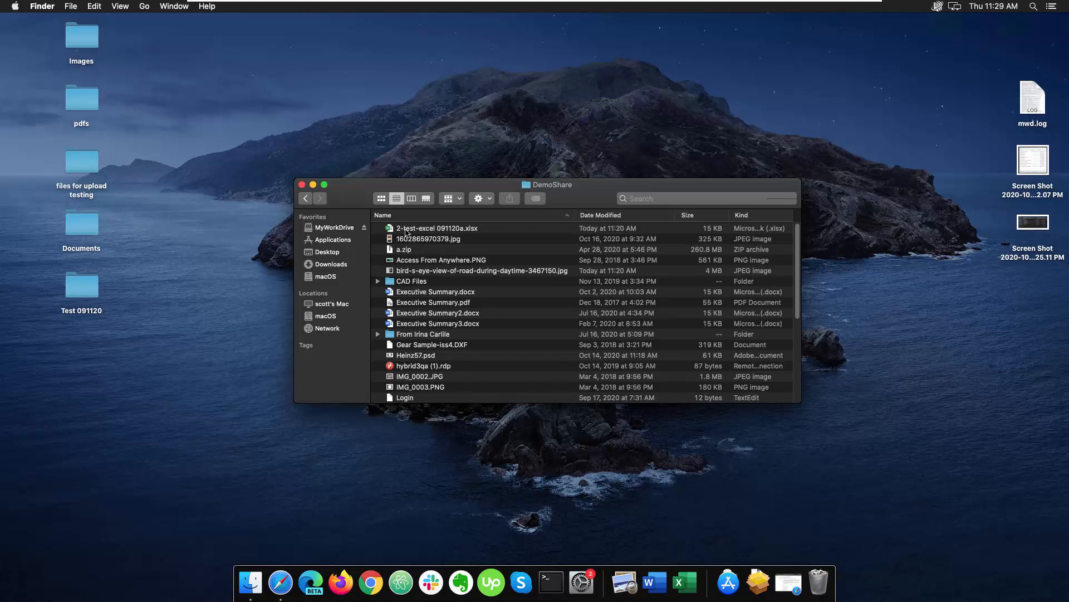
# Step: Copy 2-test-excel 091120a.xlsx from DemoShare to the desktop, and try copying an image from the desktop's Images folder into DemoShare
pyautogui.moveTo(406, 231); pyautogui.dragTo(452, 78)
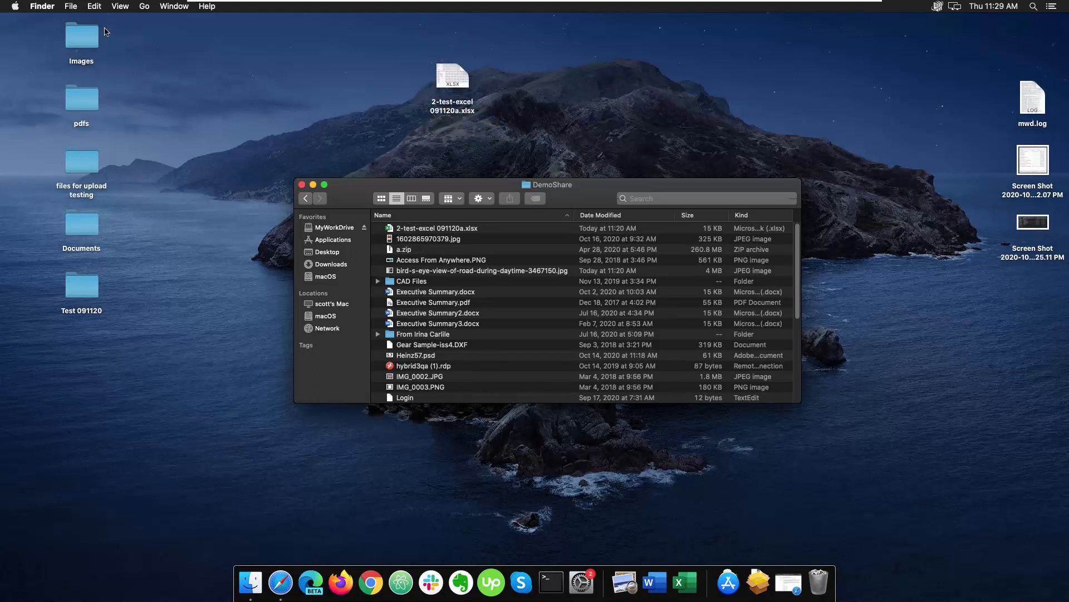
pyautogui.doubleClick(82, 37)
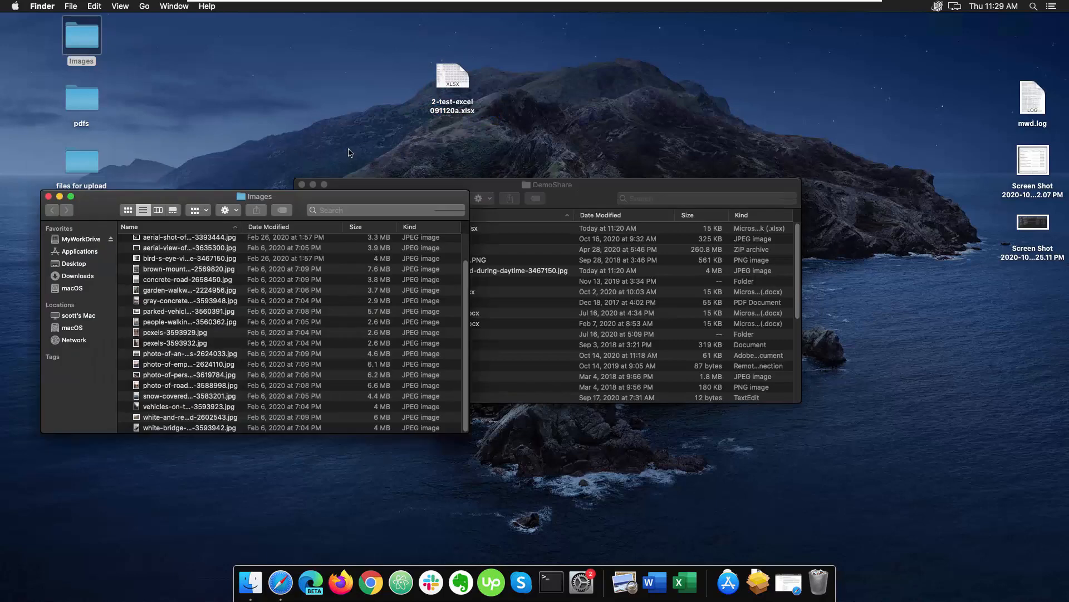
pyautogui.moveTo(157, 345); pyautogui.dragTo(519, 345)
pyautogui.click(48, 196)
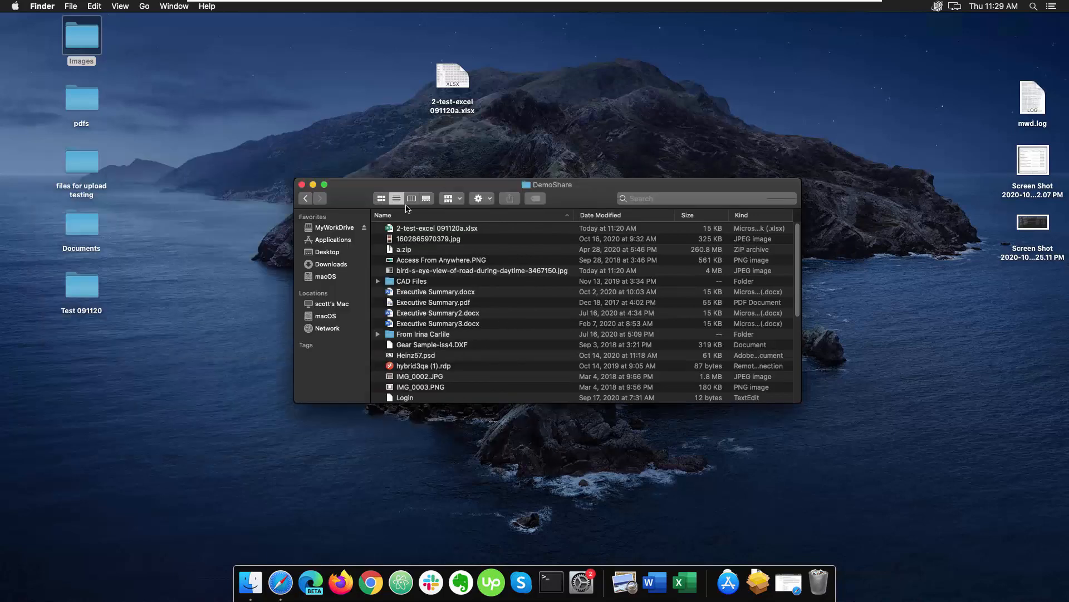
# Step: View the desktop copy of 2-test-excel 091120a.xlsx in Excel and close the workbook
pyautogui.click(463, 80)
pyautogui.doubleClick(463, 78)
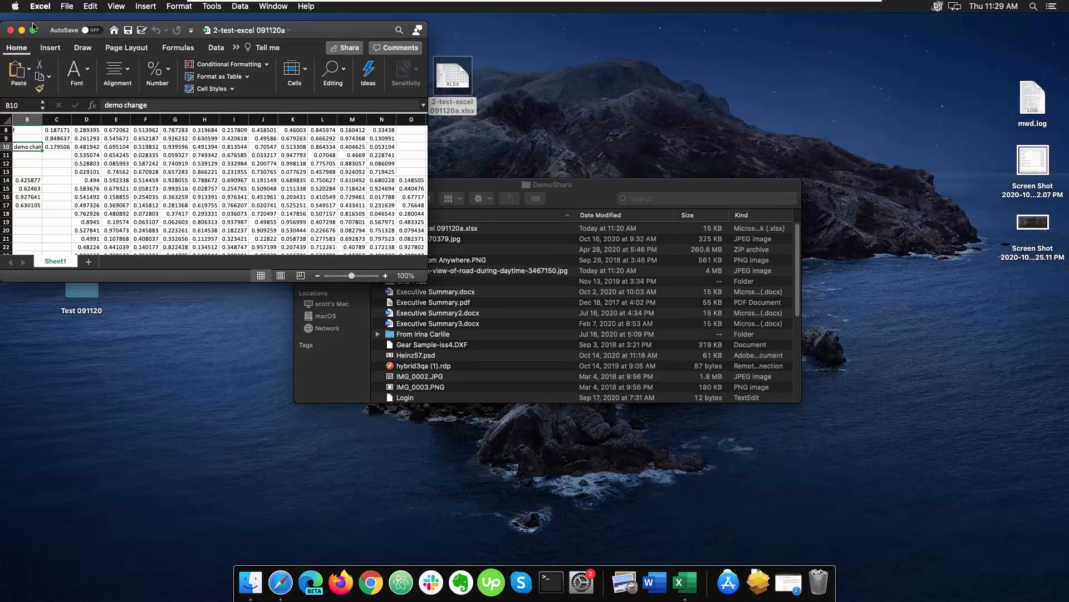
pyautogui.press('super+w')
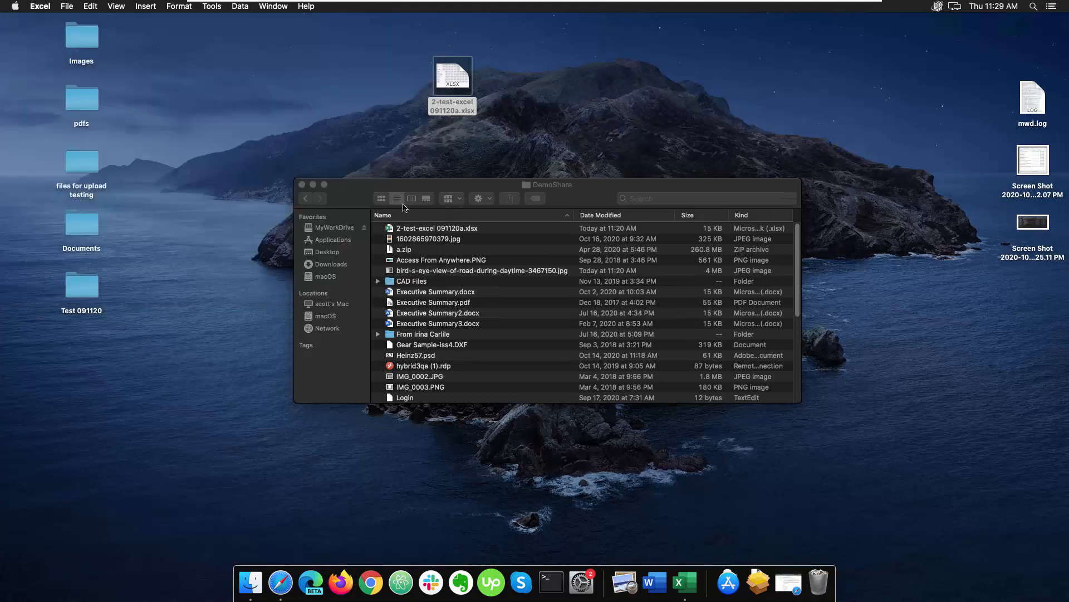
# Step: Open 2-test-excel 091120a.xlsx directly from DemoShare, enter "change #1" in cell B11, and save the workbook
pyautogui.doubleClick(421, 231)
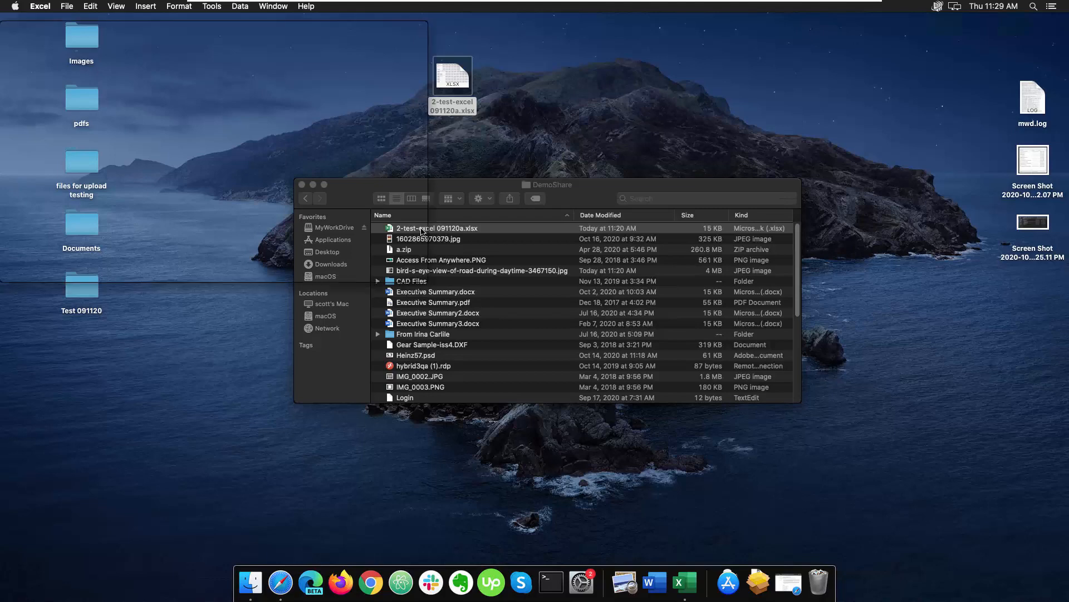
pyautogui.click(17, 155)
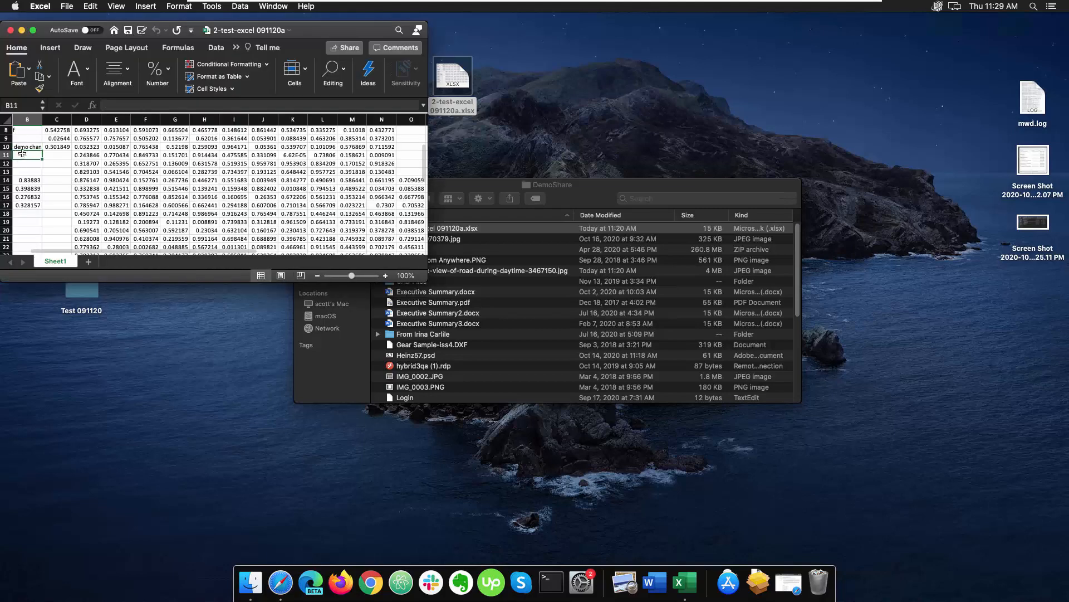
pyautogui.write('change')
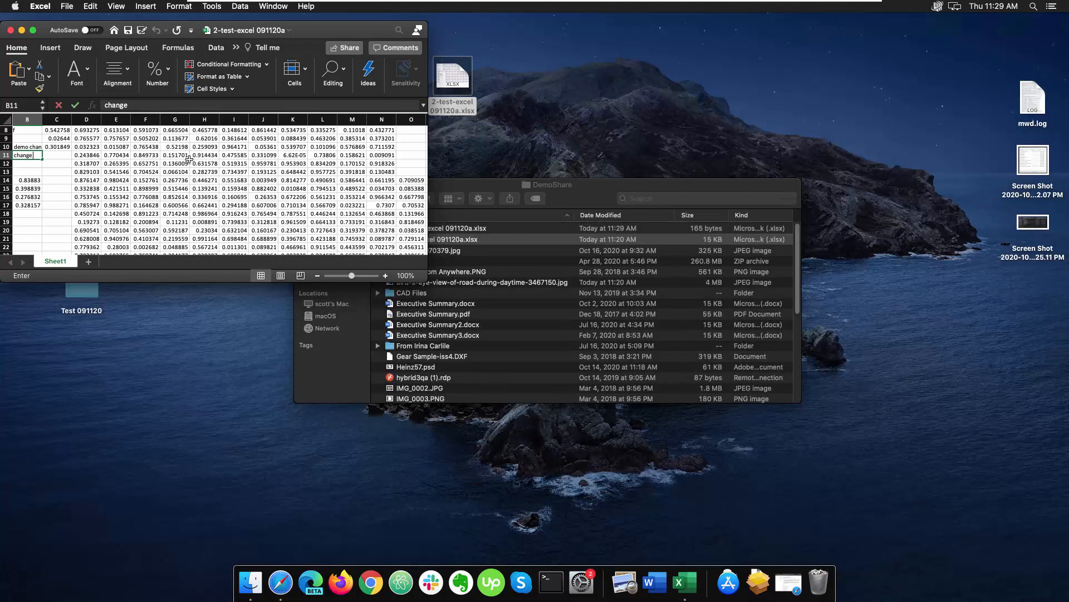
pyautogui.write(' #1')
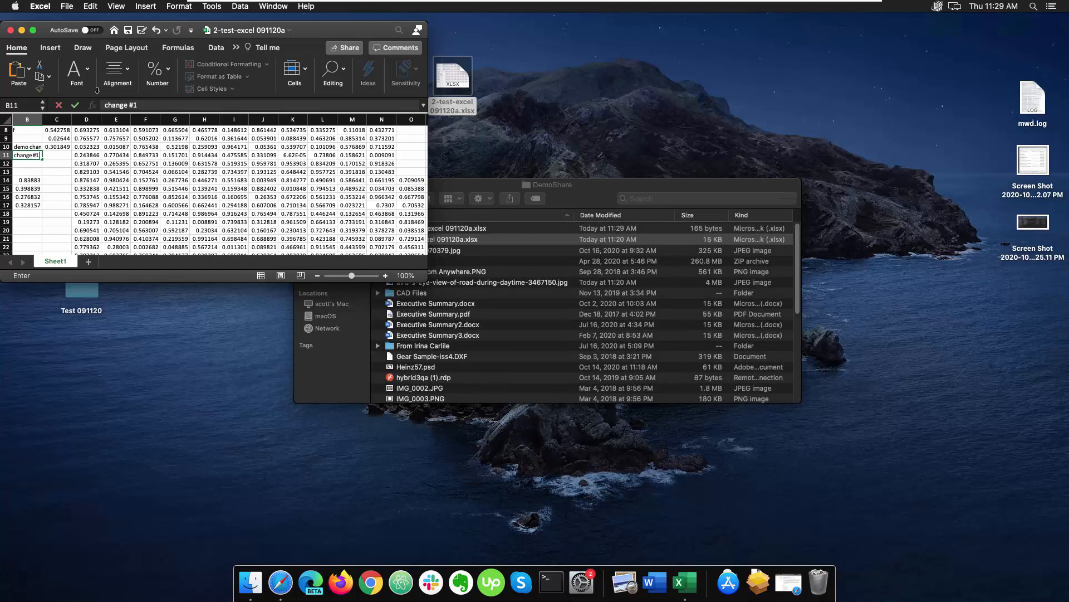
pyautogui.click(127, 30)
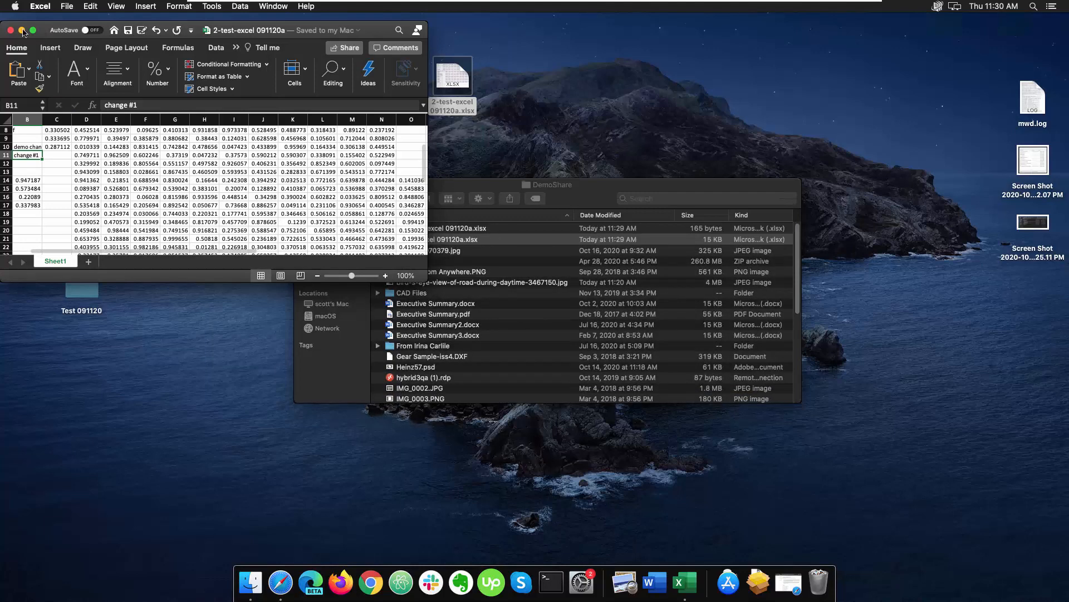
# Step: Quit Excel and look through the full file list in the DemoShare folder
pyautogui.click(41, 7)
pyautogui.click(319, 137)
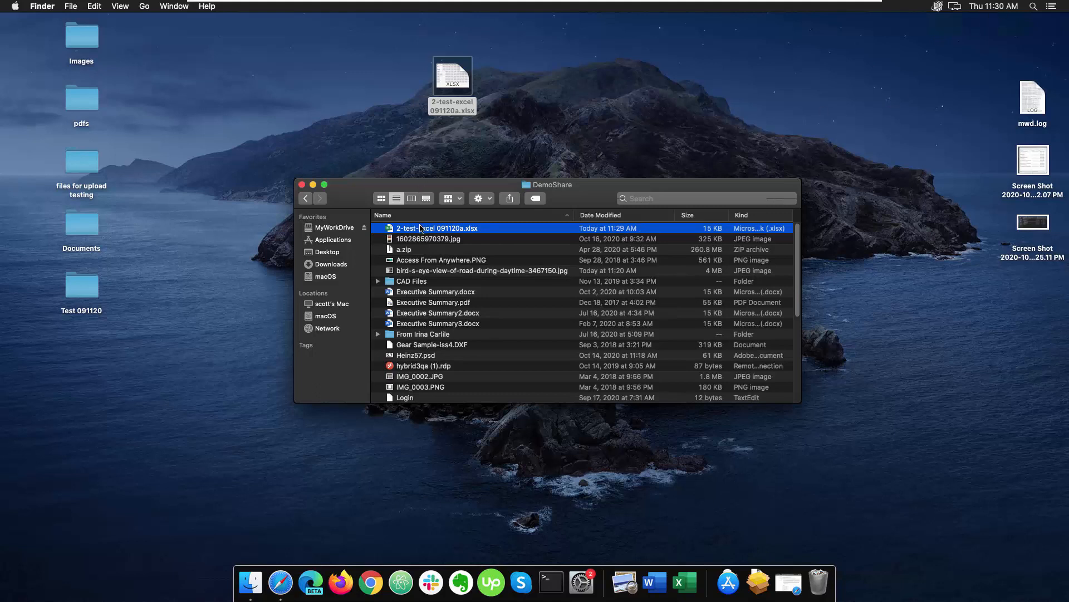
pyautogui.scroll(-1, 436, 354)
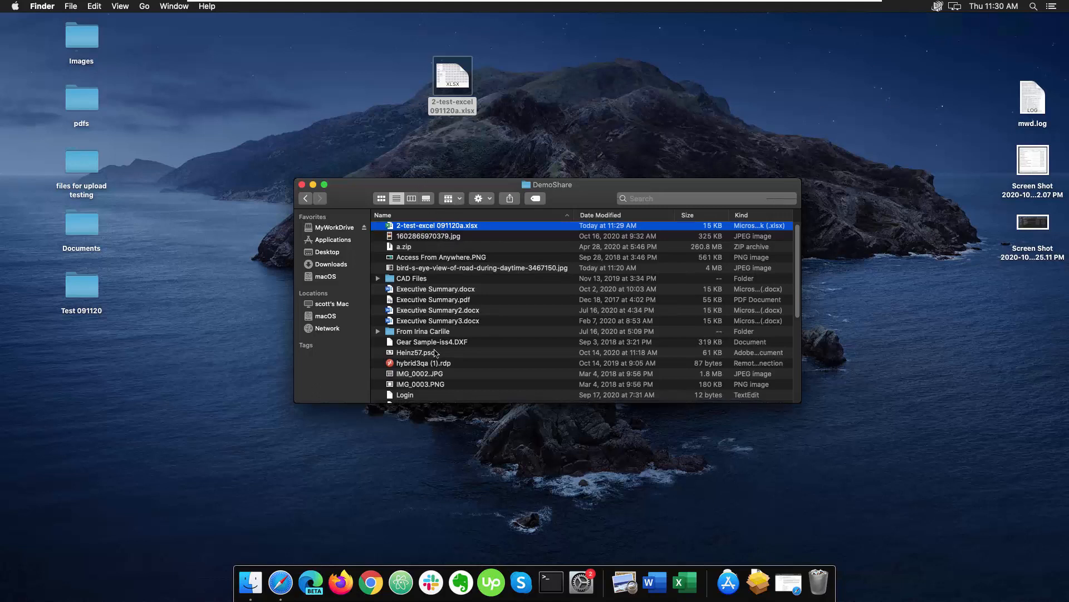
pyautogui.scroll(-5, 437, 354)
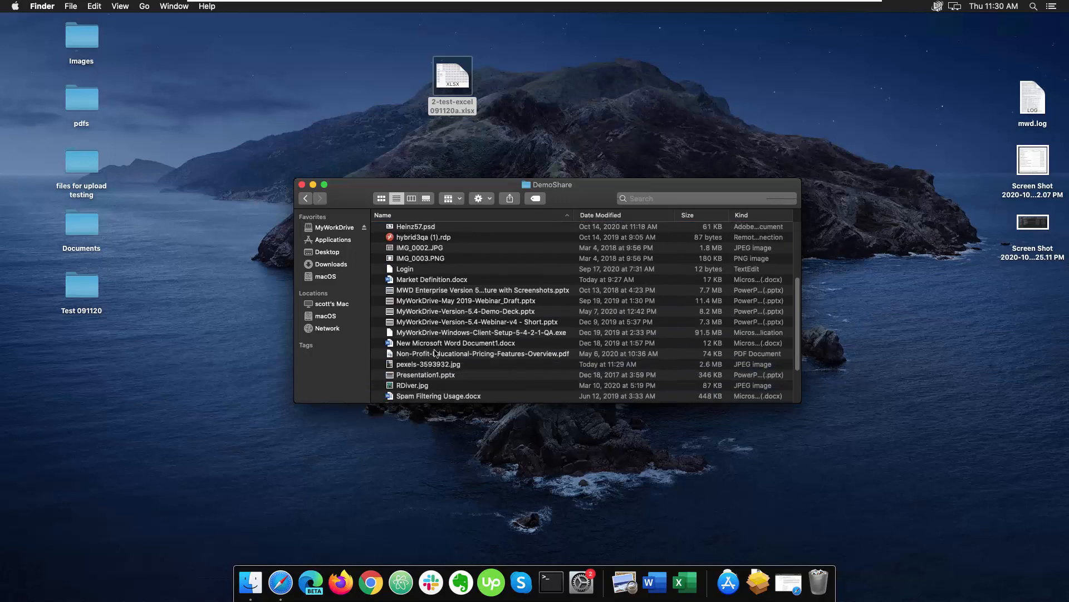
pyautogui.scroll(-3, 436, 353)
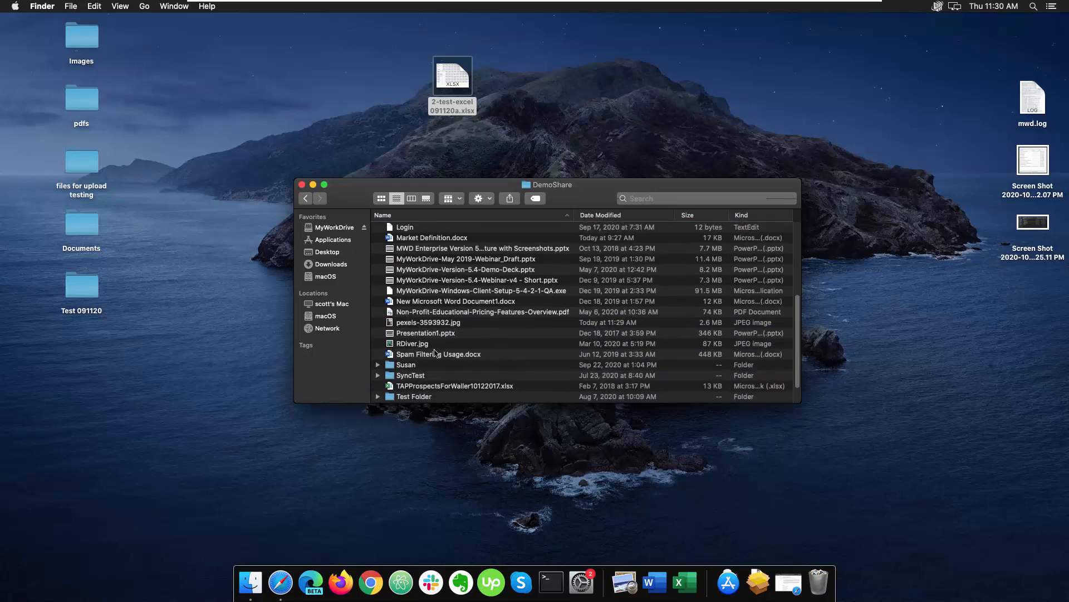
pyautogui.scroll(8, 436, 353)
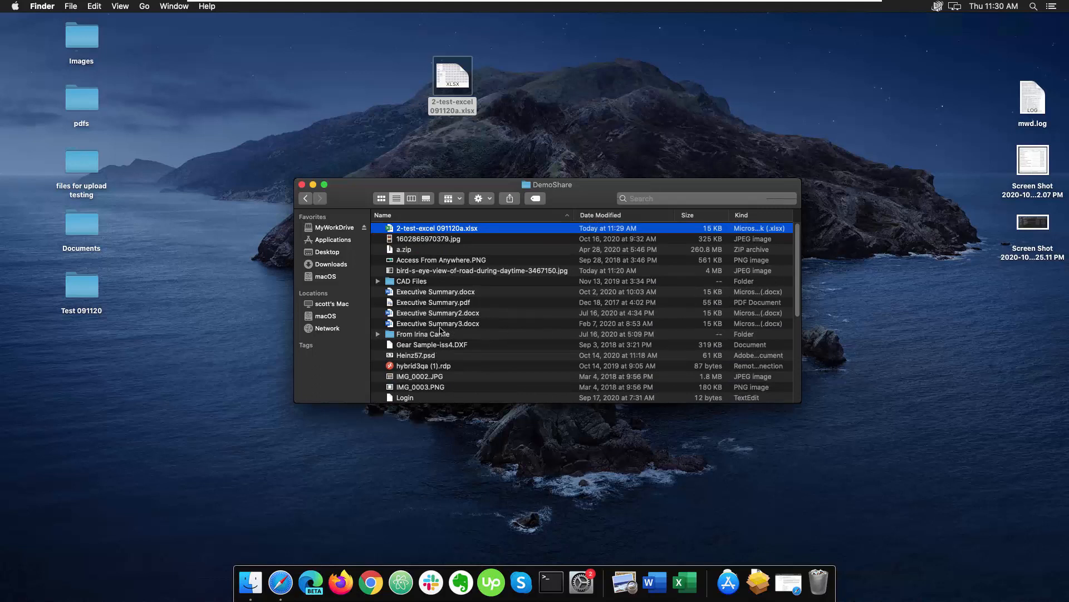
# Step: Open the desktop's Images folder, view the context options for the brown-mountain-2569820.jpg image, including the MyWorkDrive ones, and close the folder window
pyautogui.click(87, 45)
pyautogui.doubleClick(82, 44)
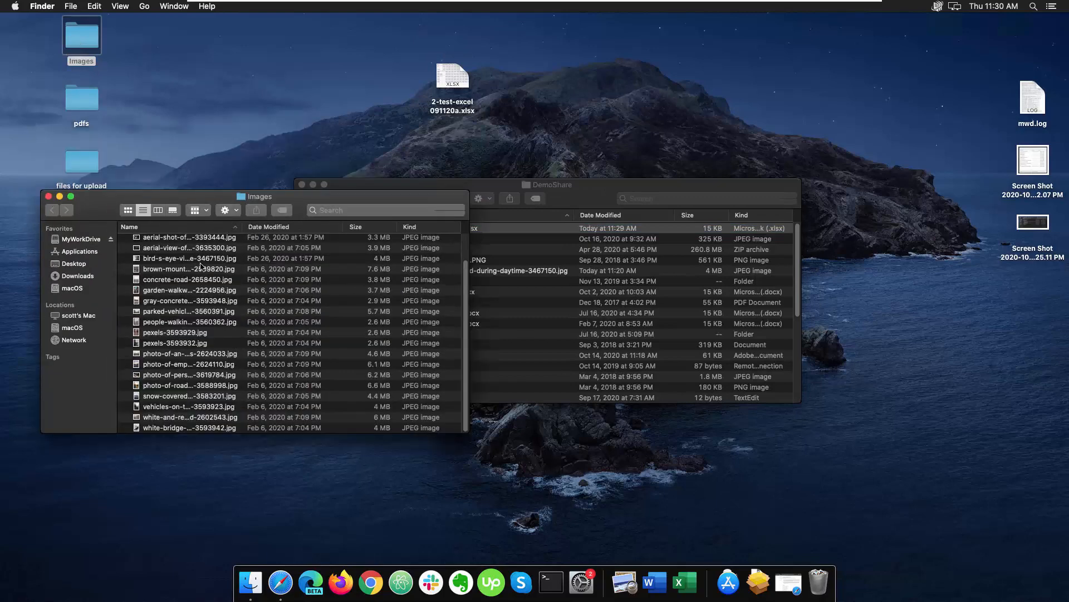
pyautogui.rightClick(193, 270)
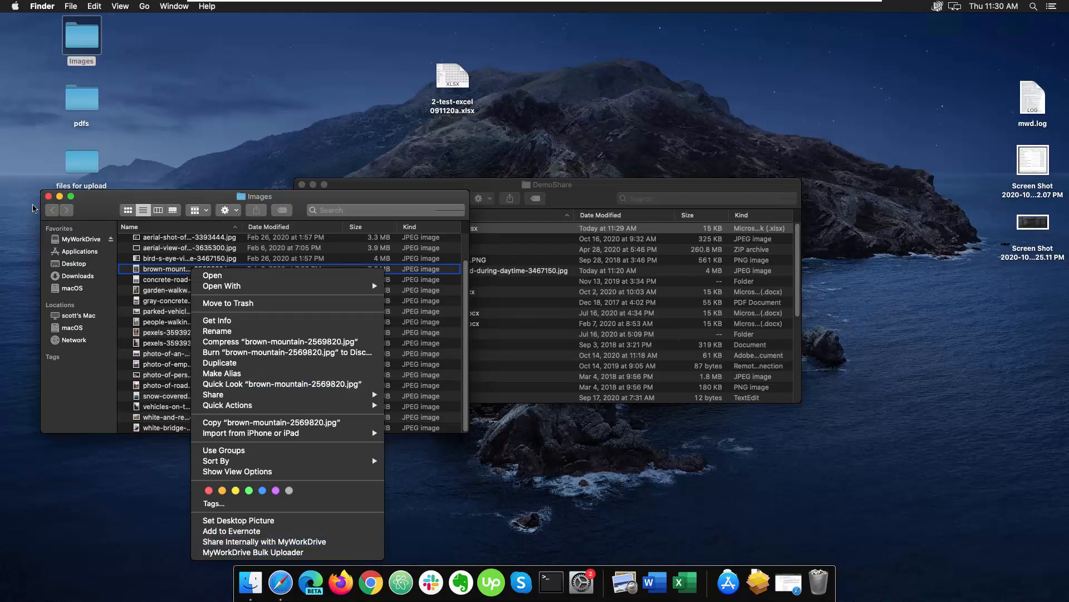
pyautogui.click(48, 197)
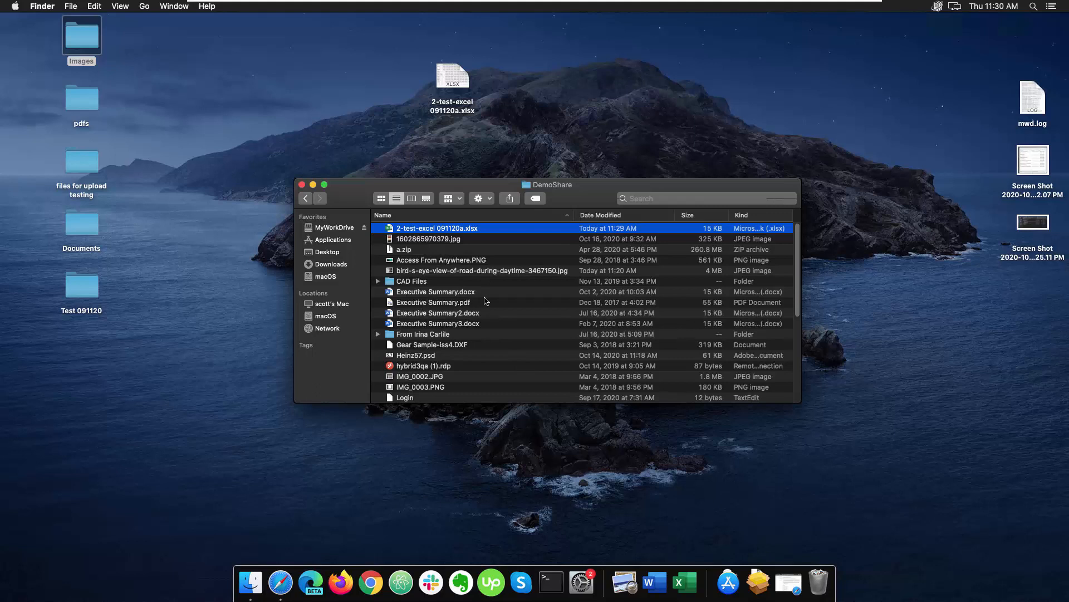
# Step: Switch to Safari and view the MyWorkDrive Mapped Drive Desktop Client page with the macOS client downloads
pyautogui.click(280, 582)
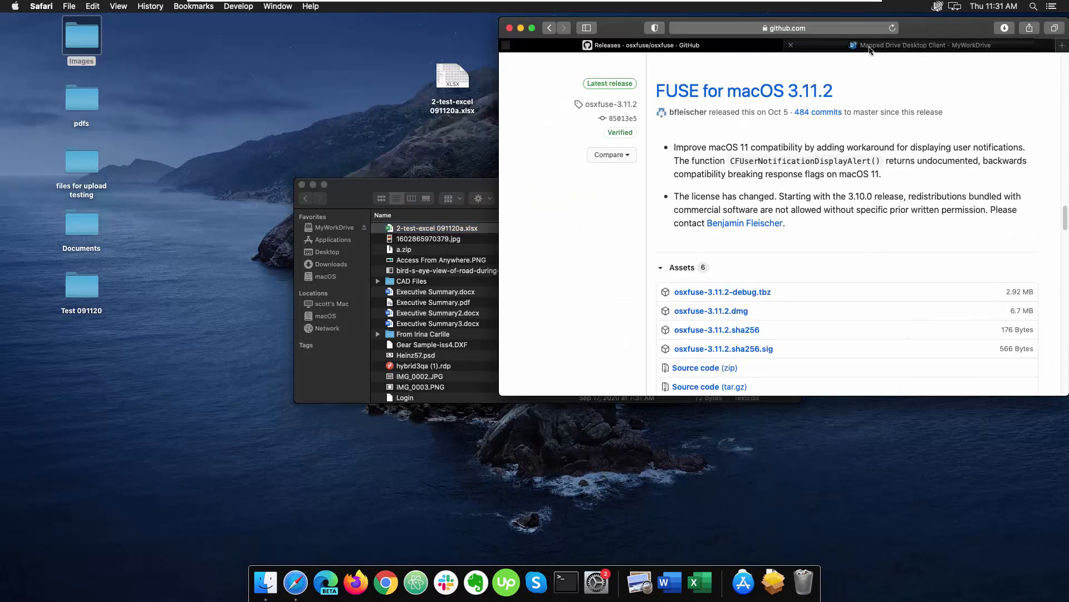
pyautogui.click(871, 50)
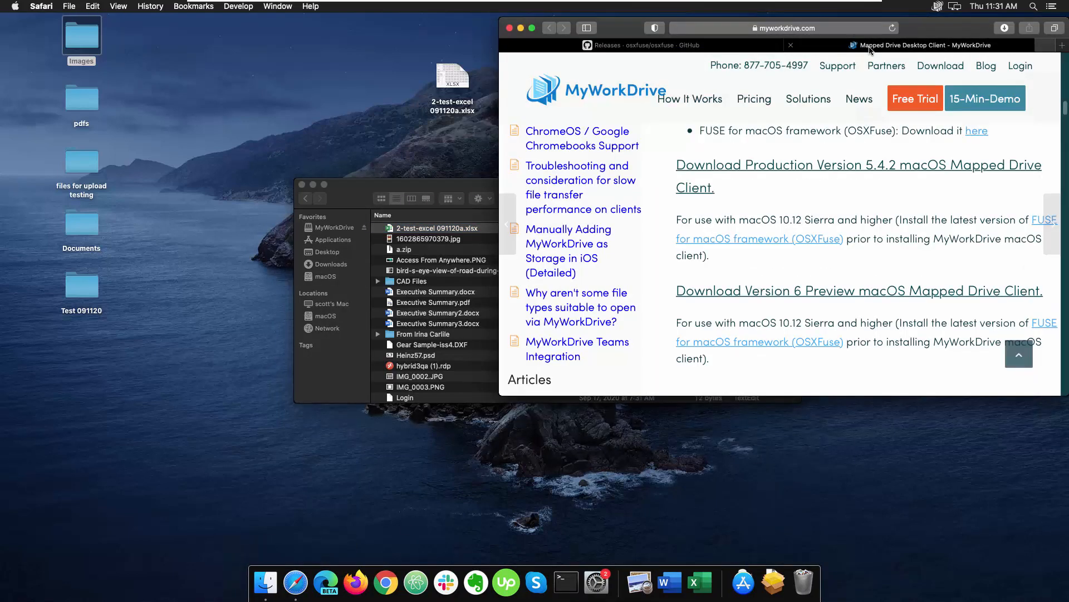